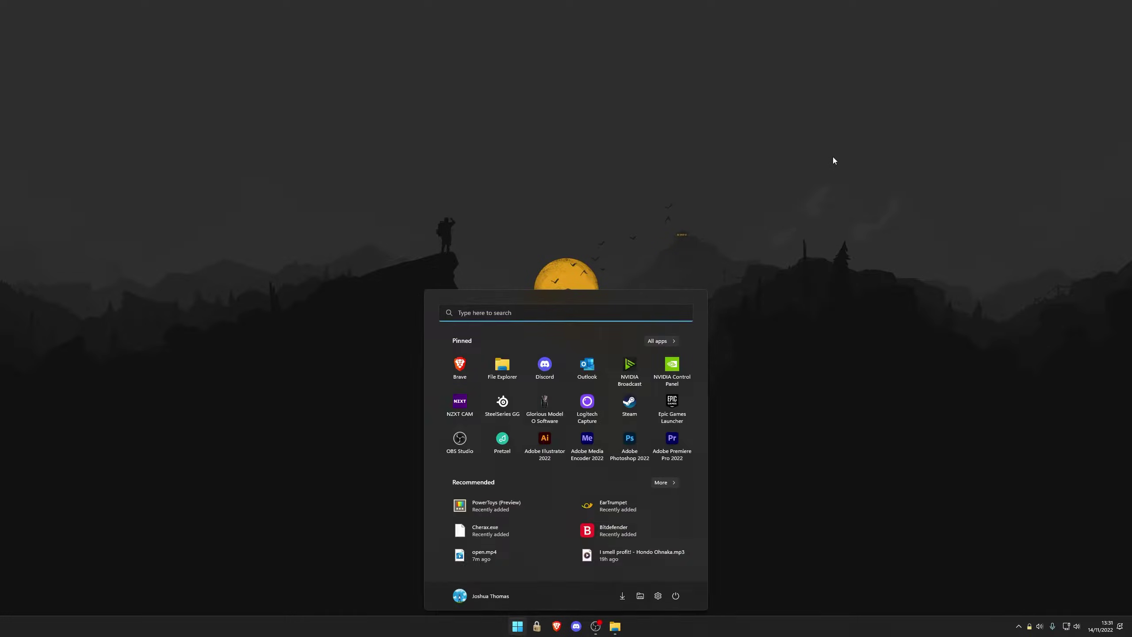
Turn on 'Automatically hide the taskbar' under Settings > Personalisation > Taskbar behaviours.
text(settings)
key(Return)
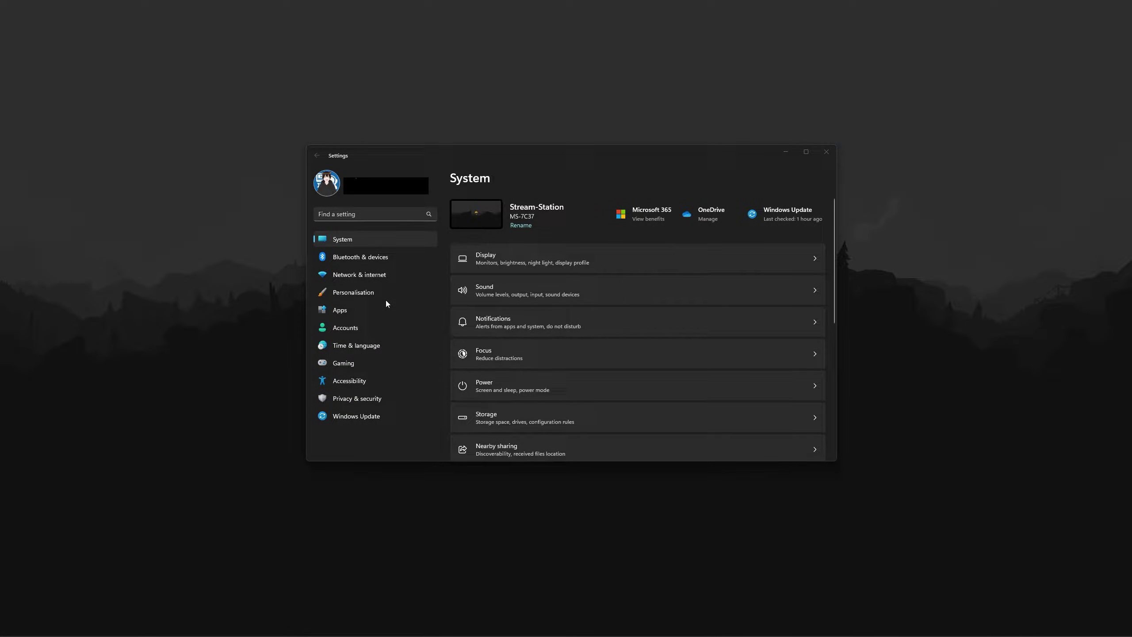
click(371, 296)
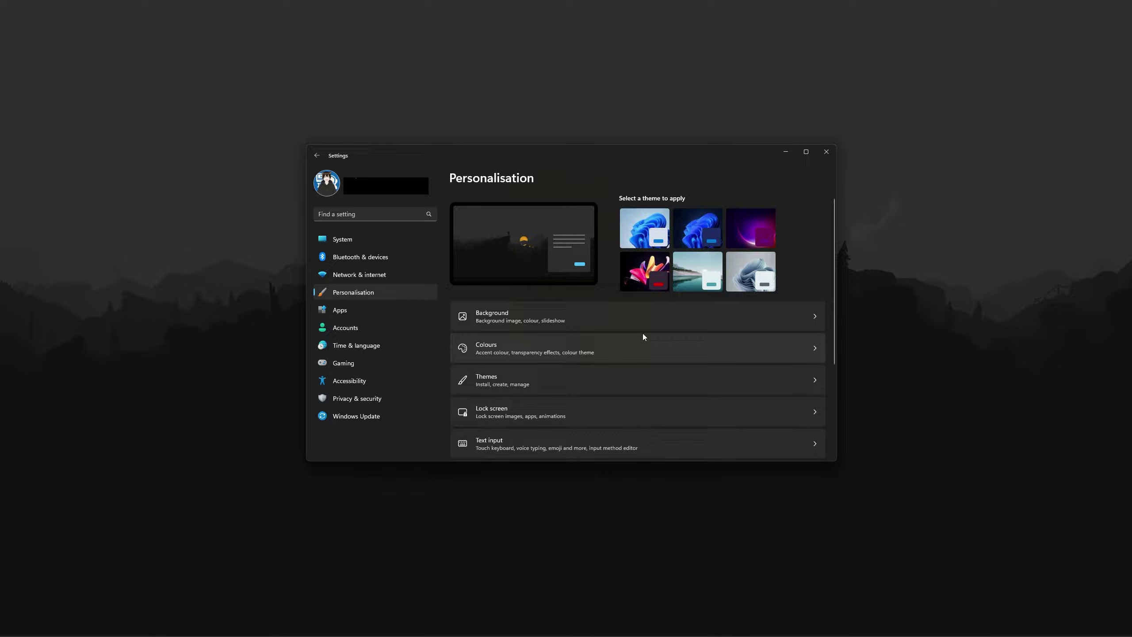
scroll(642, 332, down, 3)
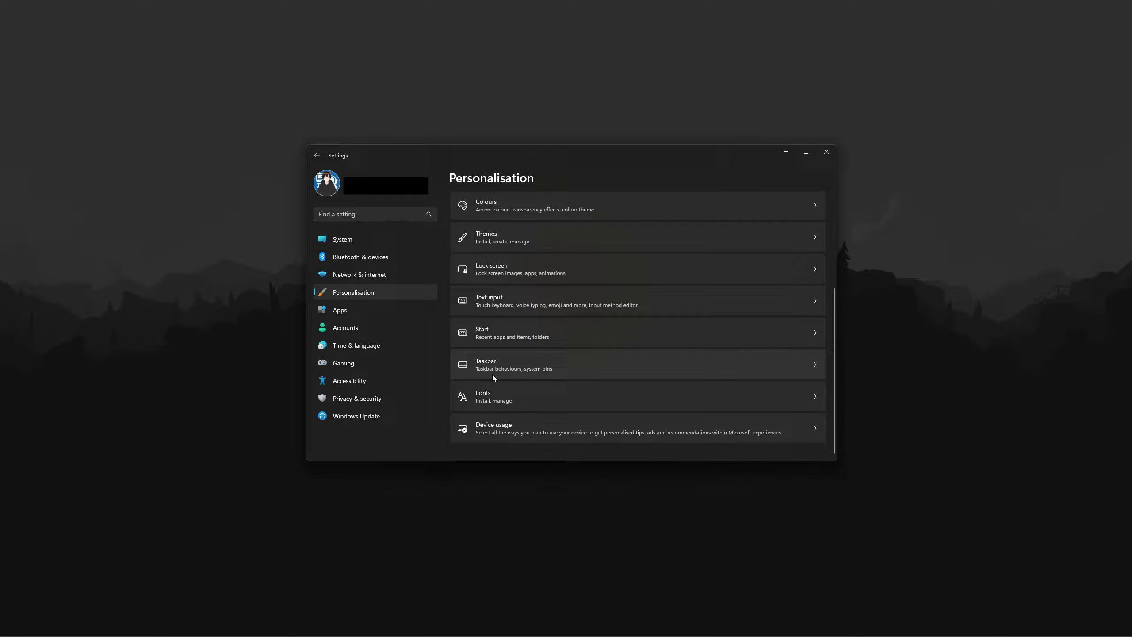
click(513, 368)
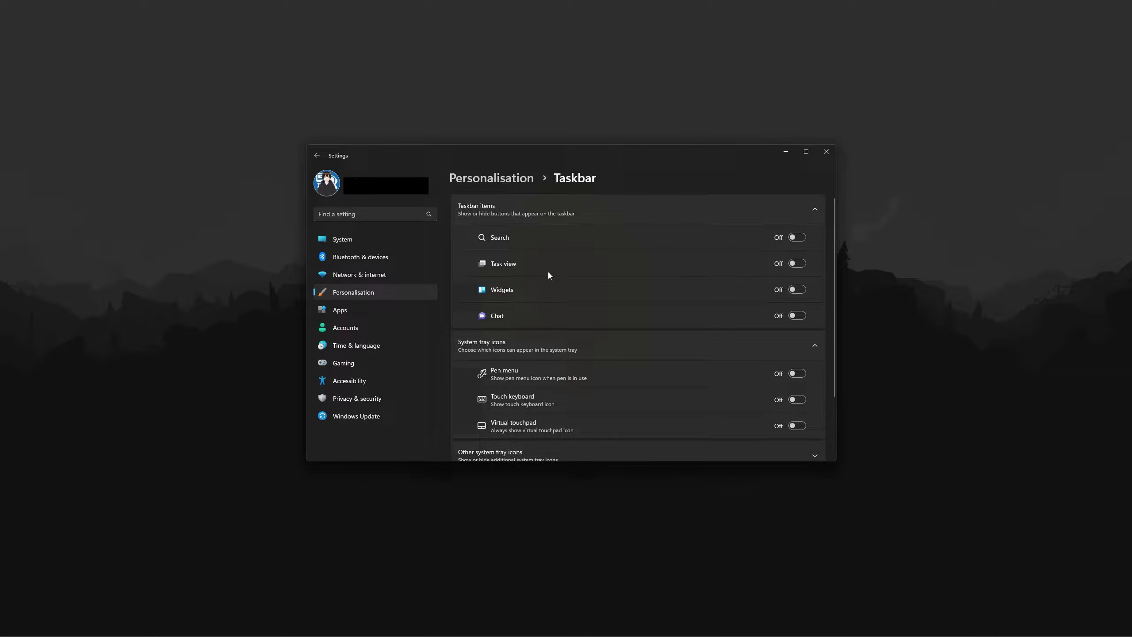
scroll(548, 271, down, 2)
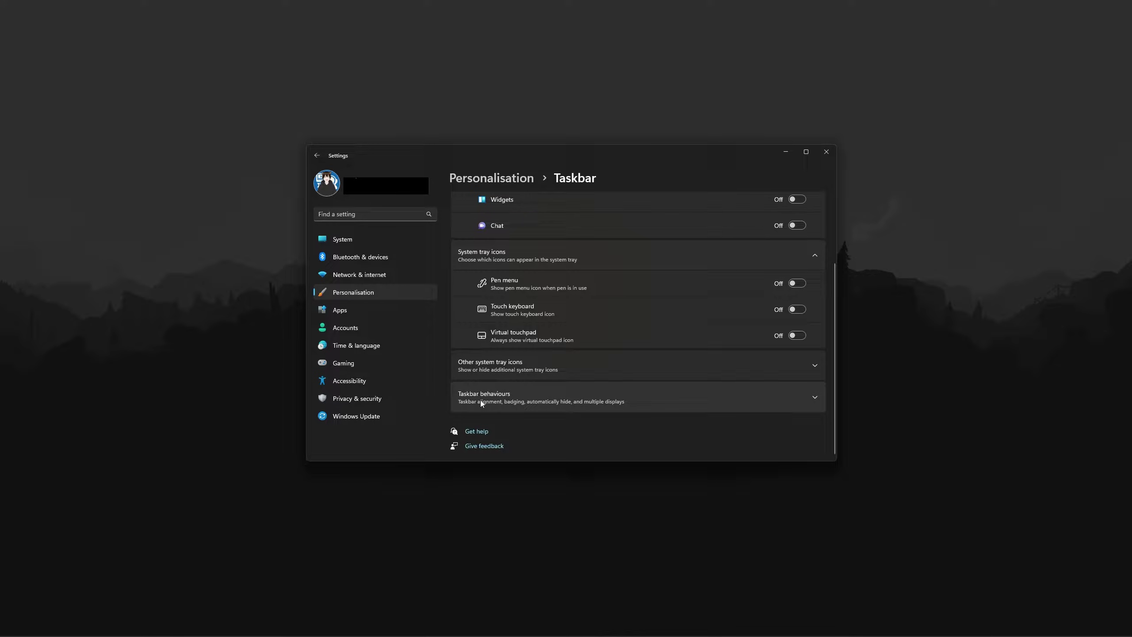
click(546, 402)
scroll(563, 280, down, 4)
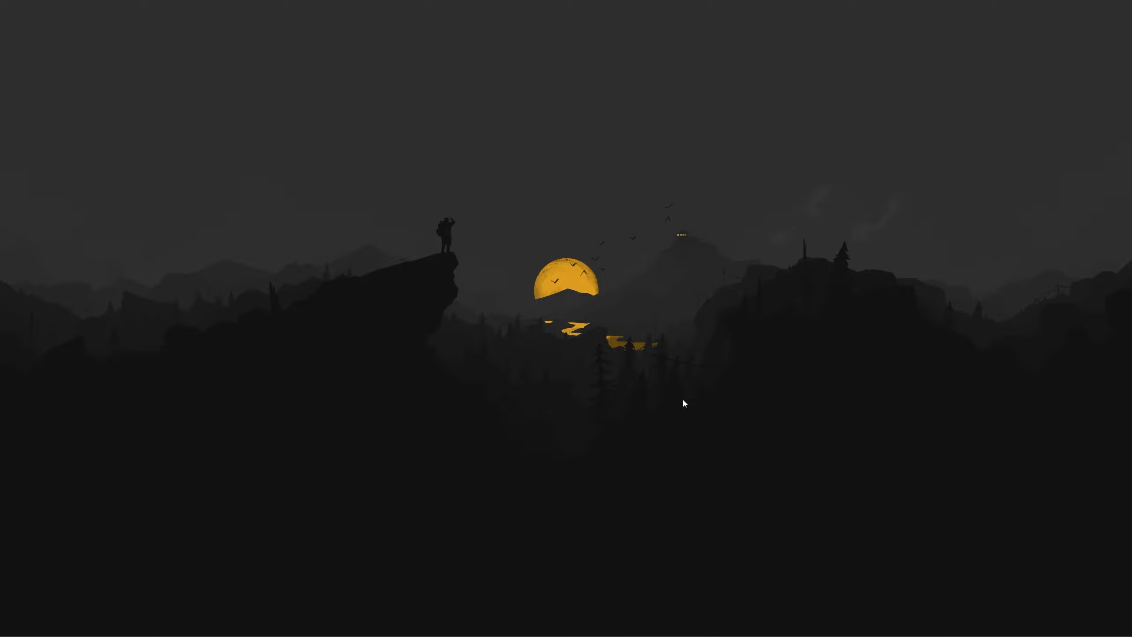
Save BorderlessGaming9.5.6_admin_setup.exe from the GitHub releases page and view it in Downloads.
key(super)
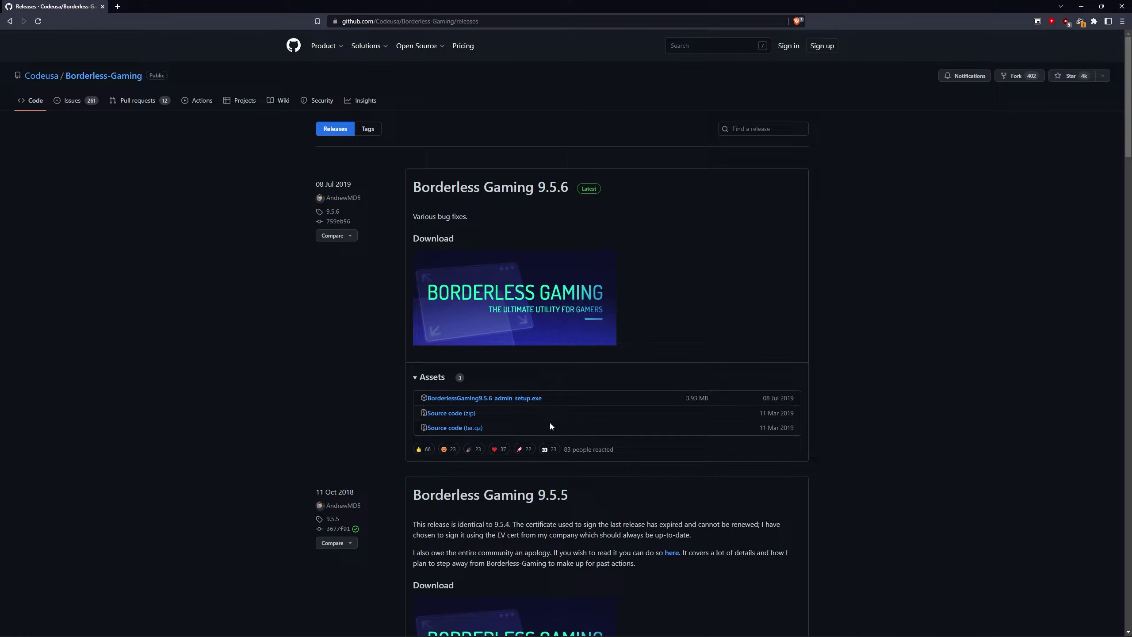
click(539, 400)
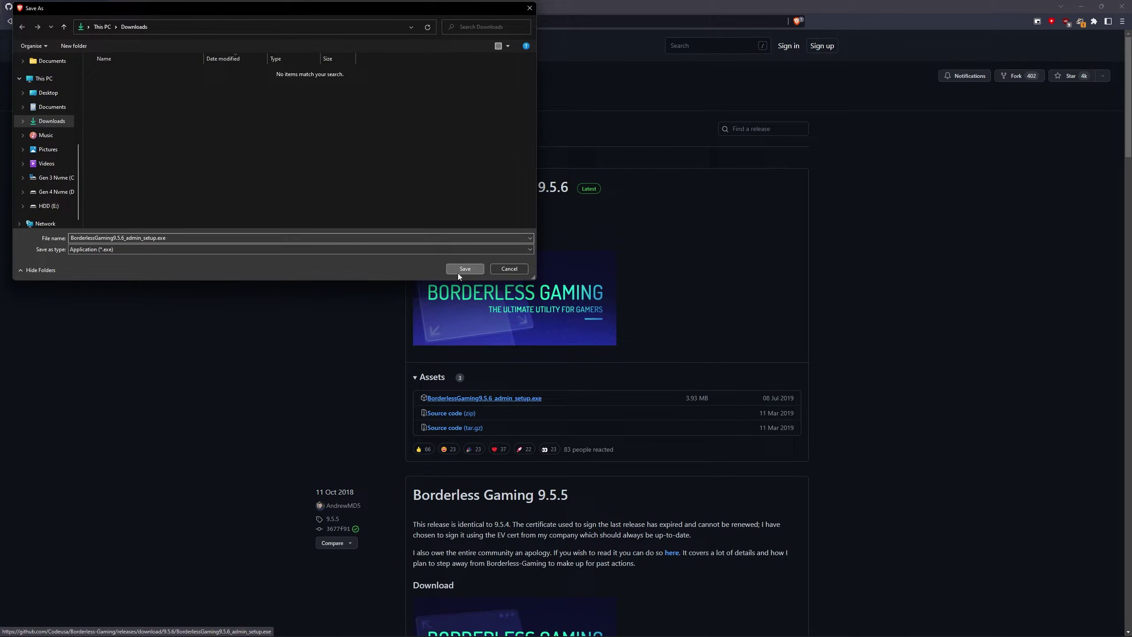
click(458, 271)
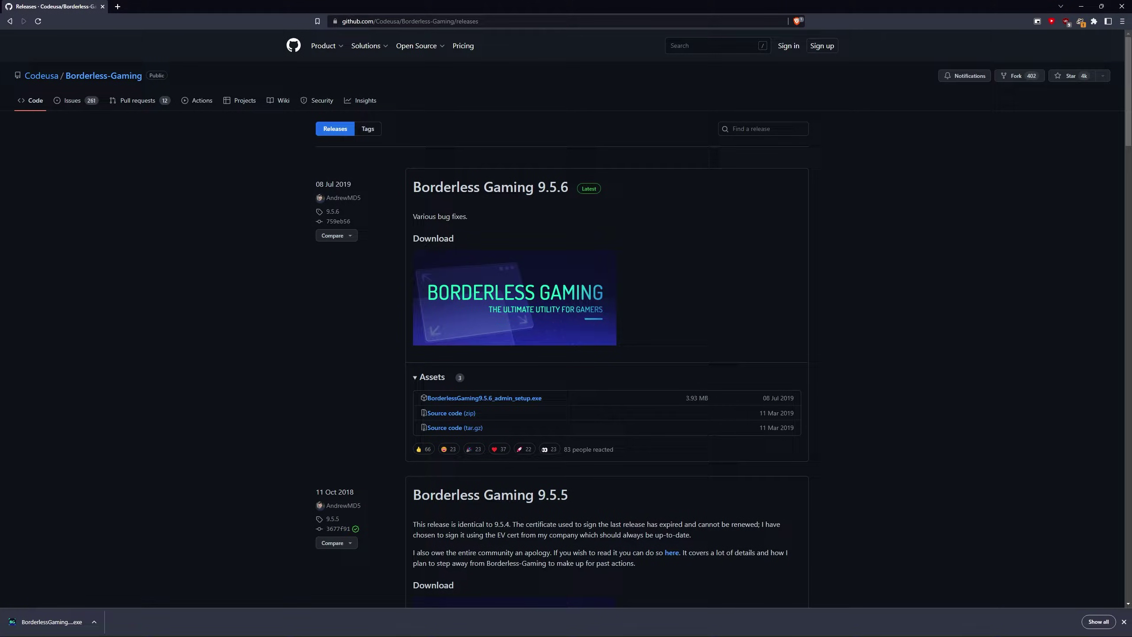
key(super+e)
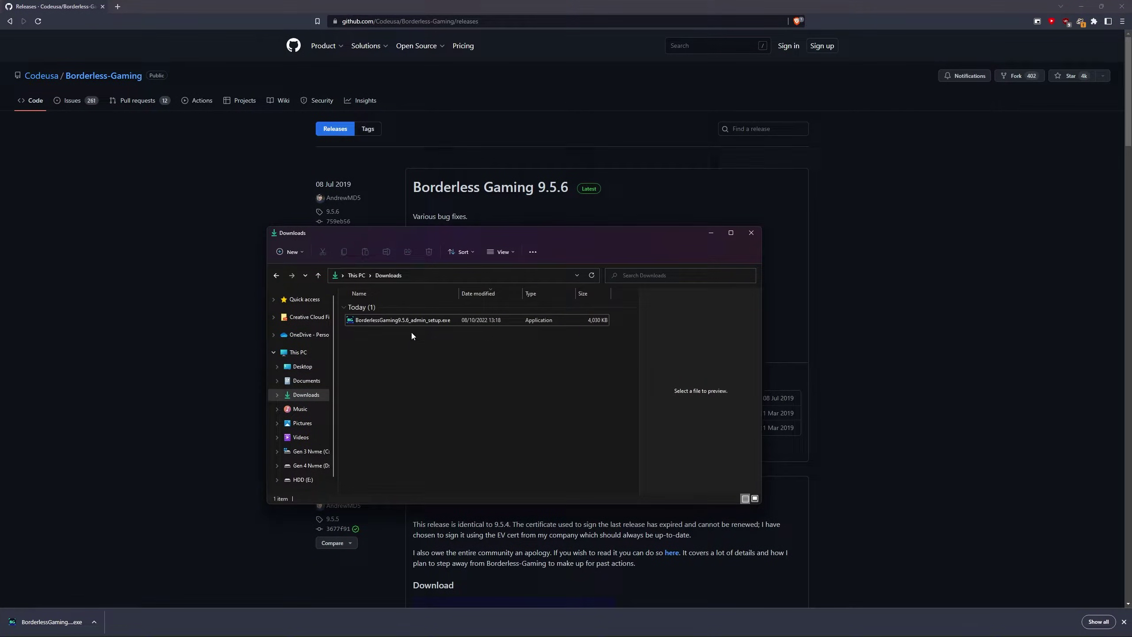
Run the Borderless Gaming 9.5.6 setup, accept the licence agreement, and install it.
click(404, 319)
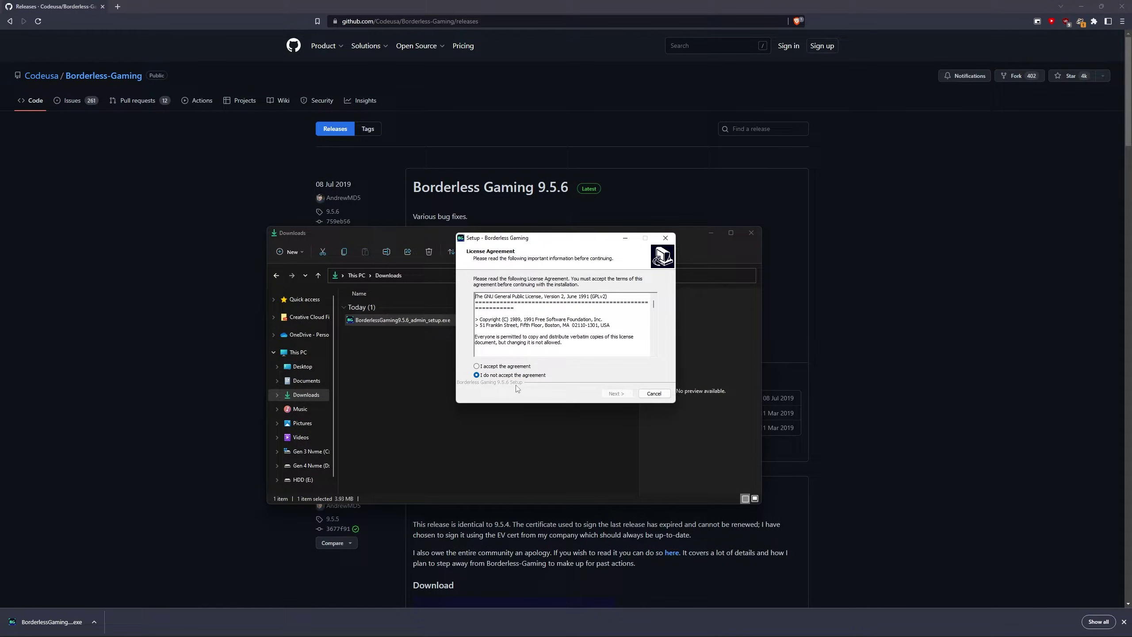
click(505, 367)
click(628, 394)
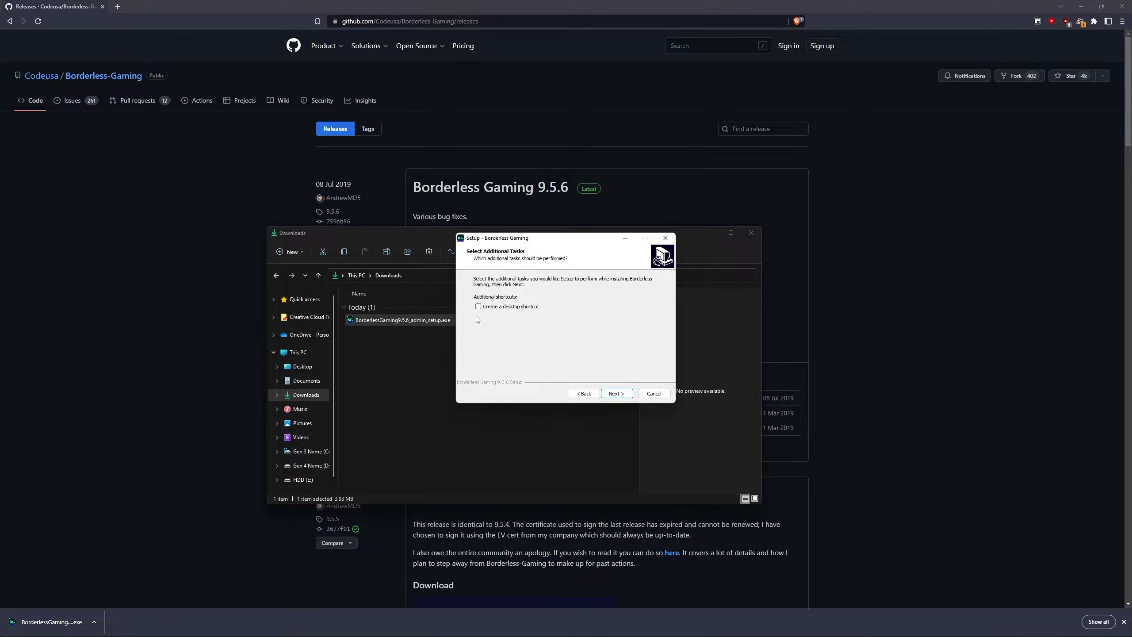
click(618, 396)
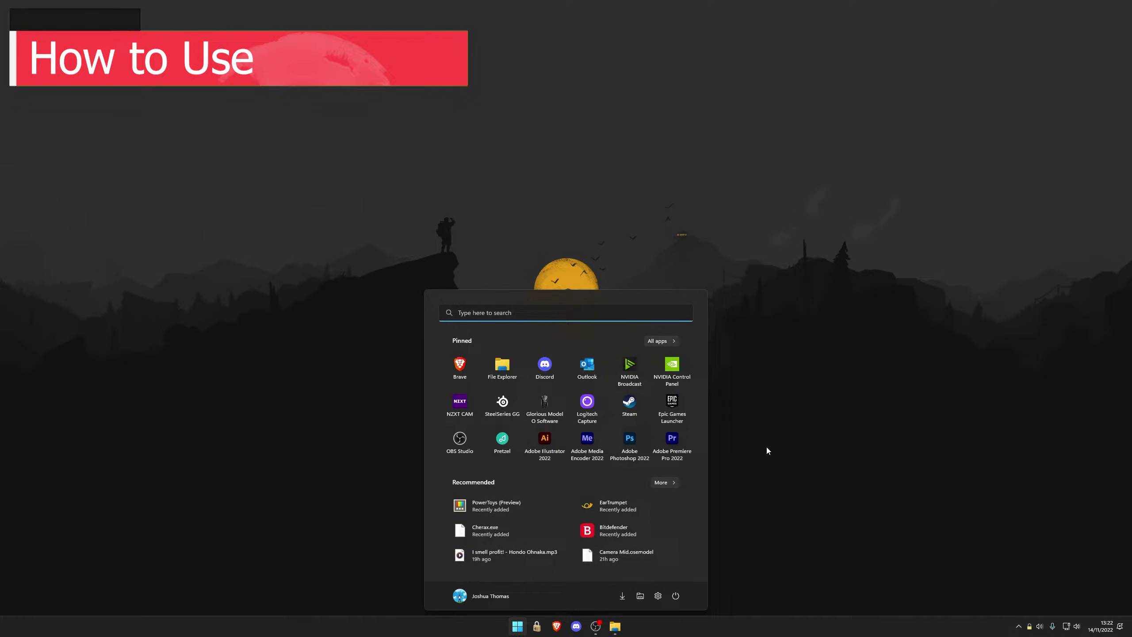
Search Start for 'border' and launch the Borderless Gaming app.
text(bord)
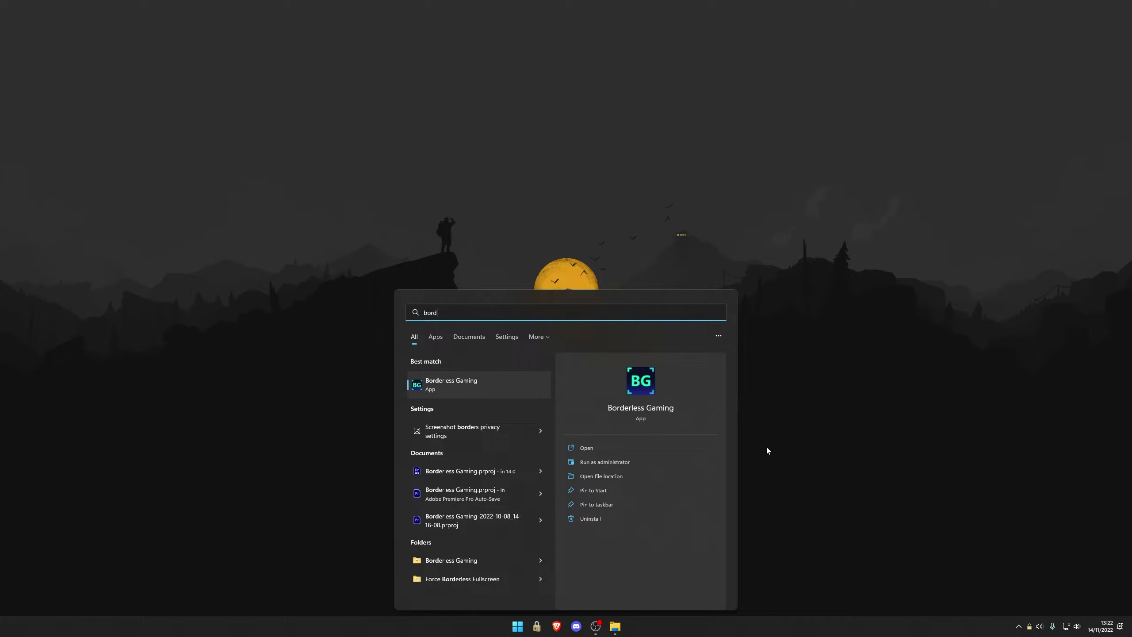
text(er)
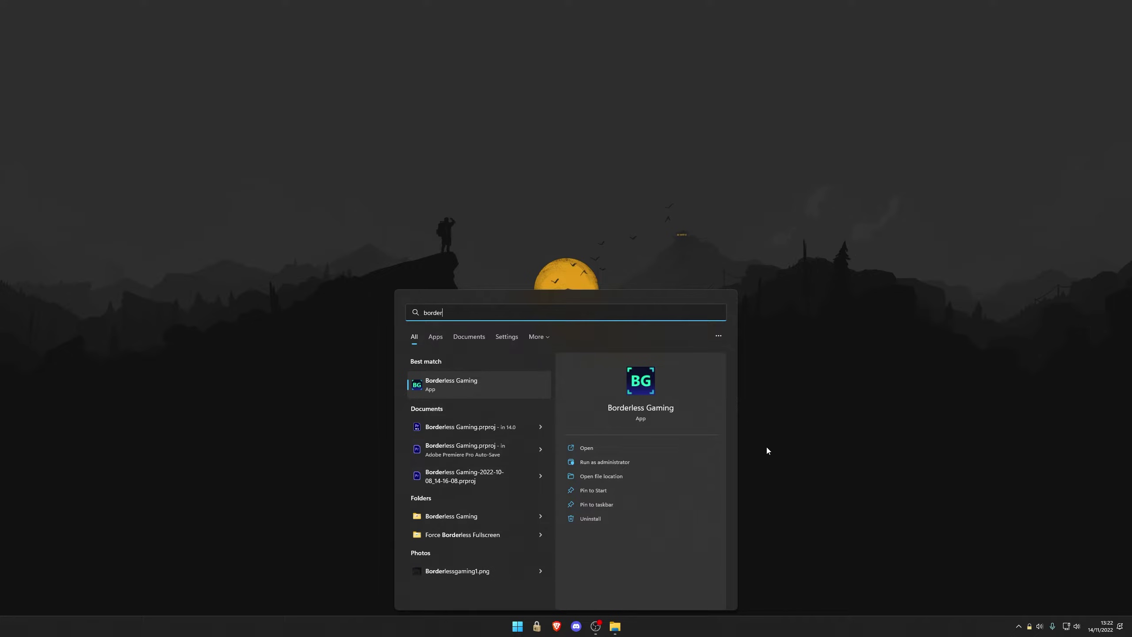
click(595, 448)
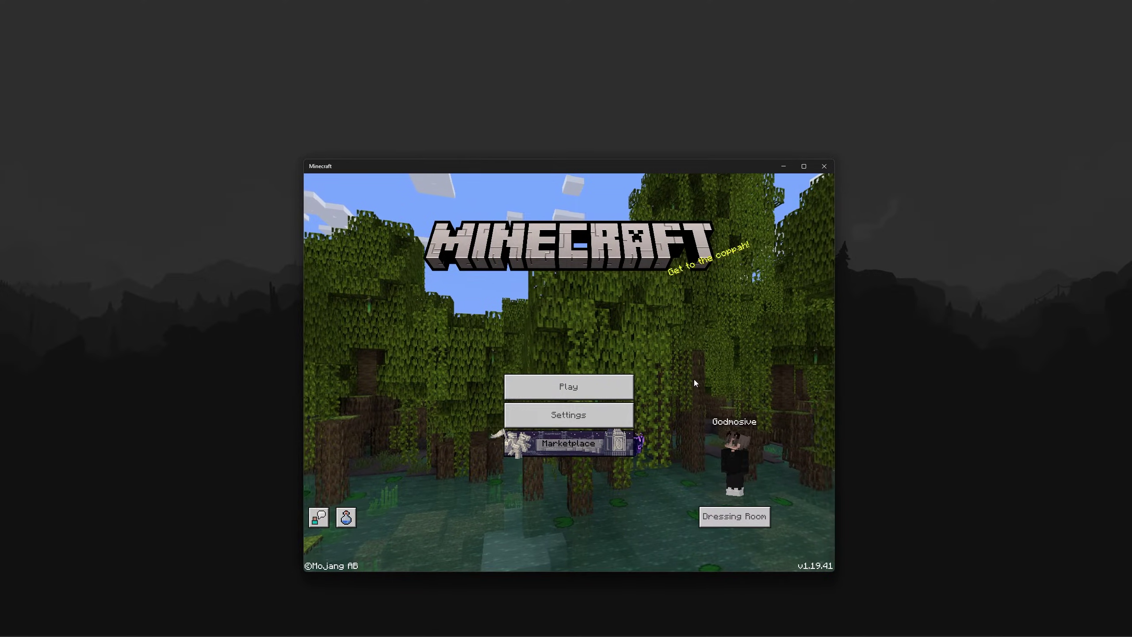
Check Fullscreen in Minecraft's Video settings, then return to the title menu.
click(616, 414)
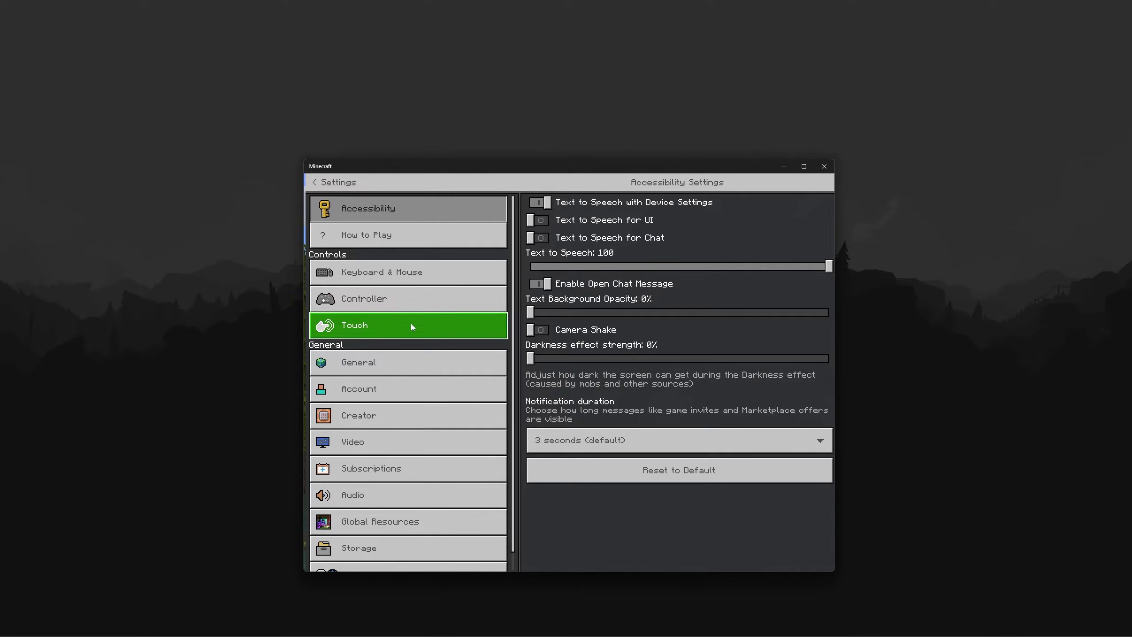
click(398, 442)
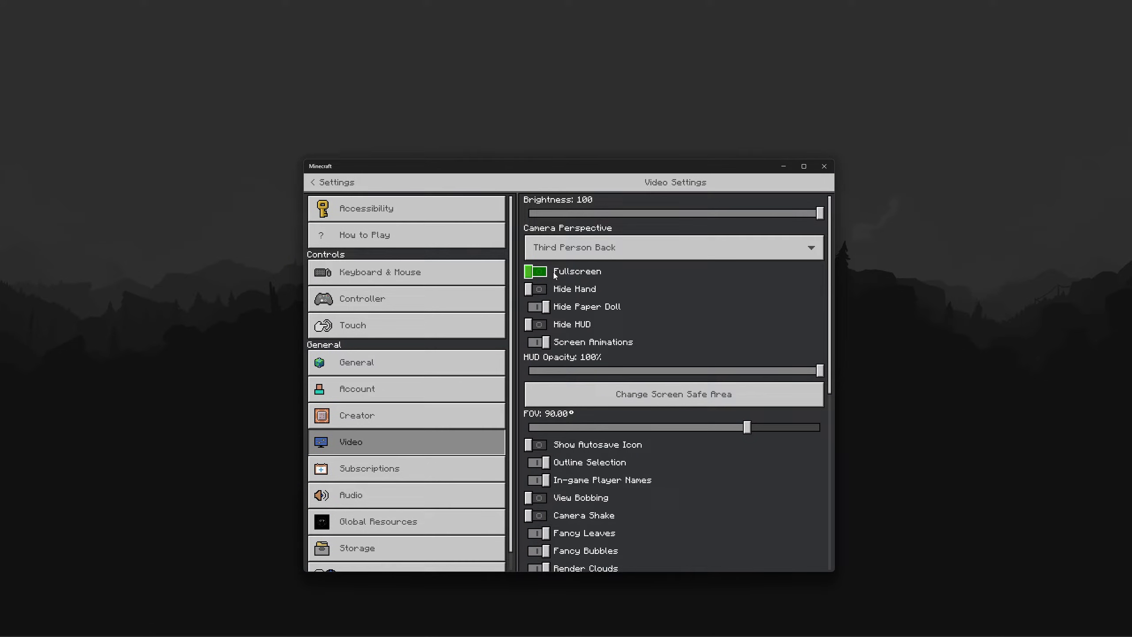
key(Escape)
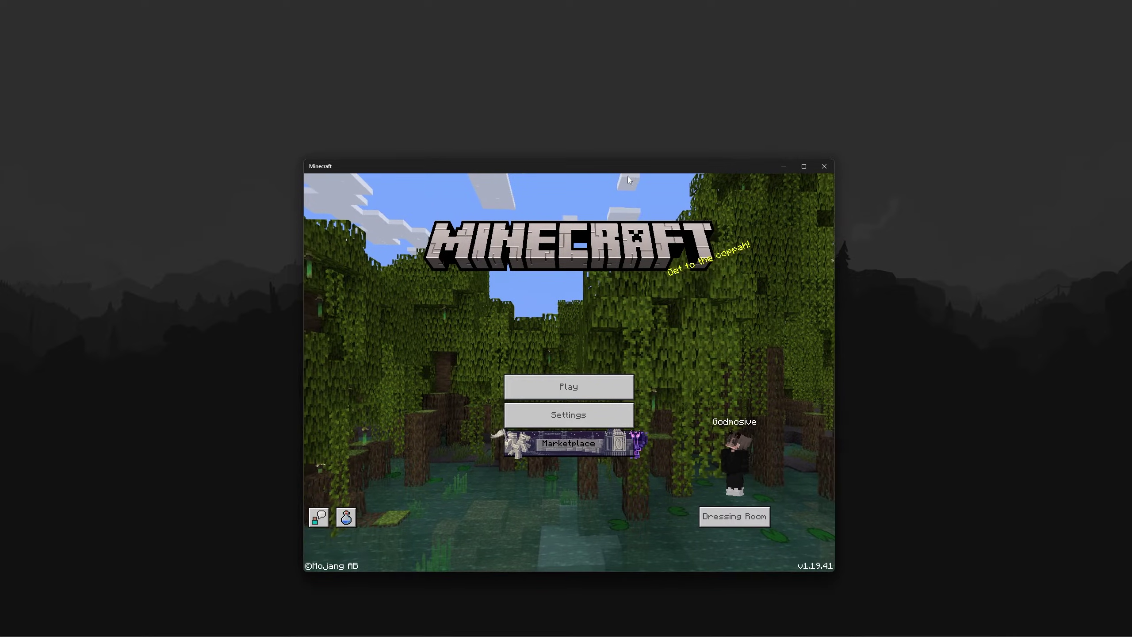
Arrange the Minecraft and Borderless Gaming windows side by side on the desktop.
drag(647, 166, 392, 194)
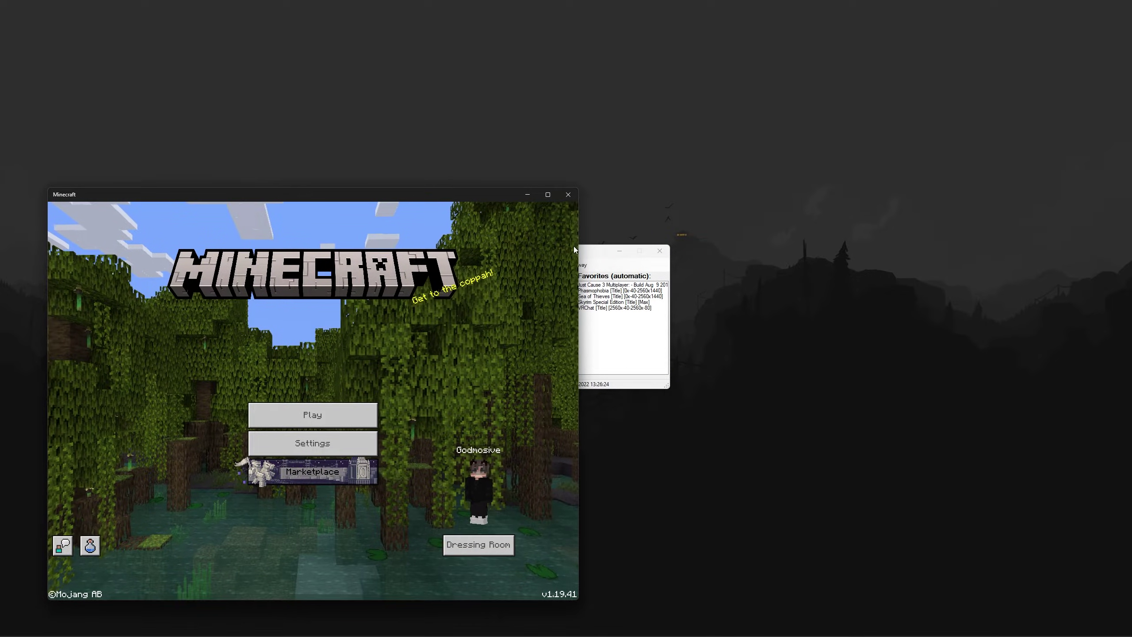
drag(575, 250, 765, 257)
drag(434, 195, 588, 160)
drag(654, 253, 419, 286)
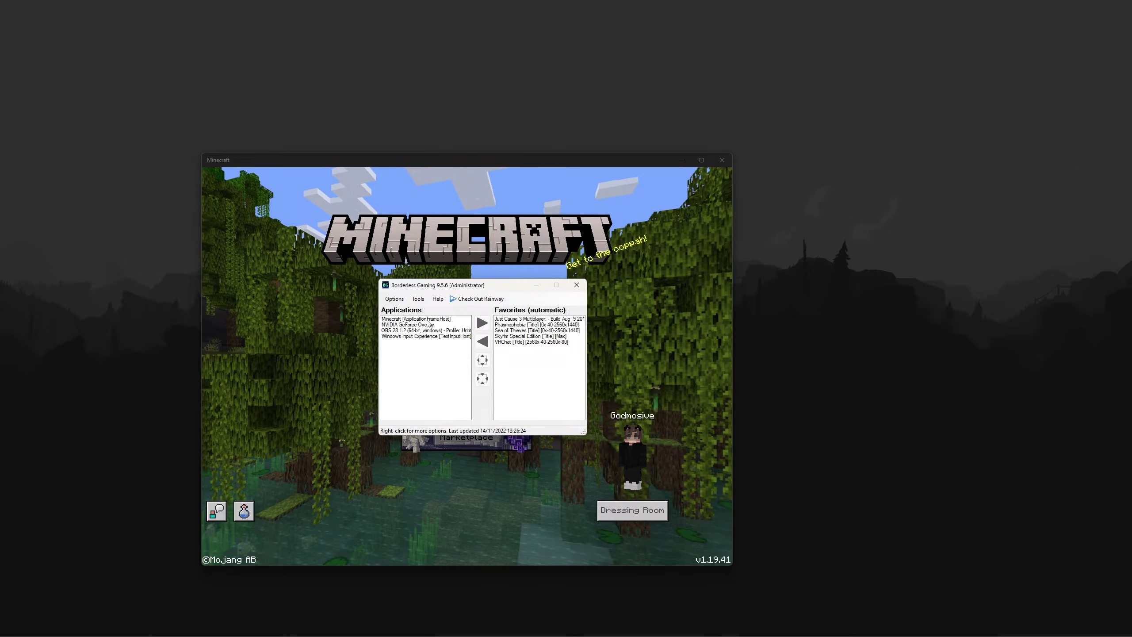
Move Minecraft from the running applications list into Favorites.
click(404, 318)
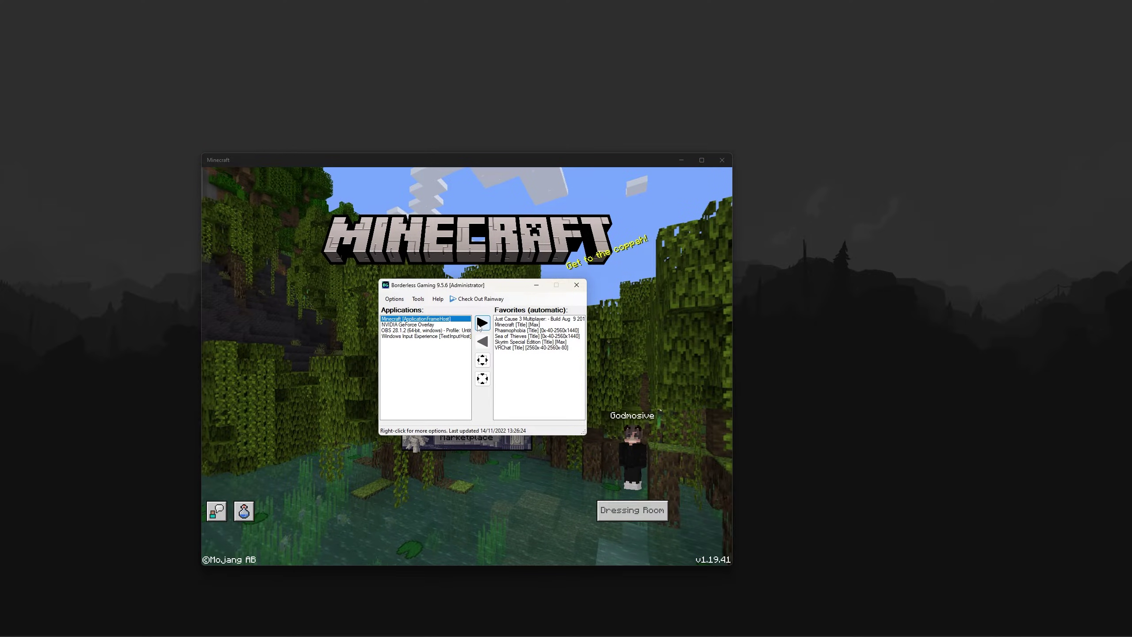
click(481, 324)
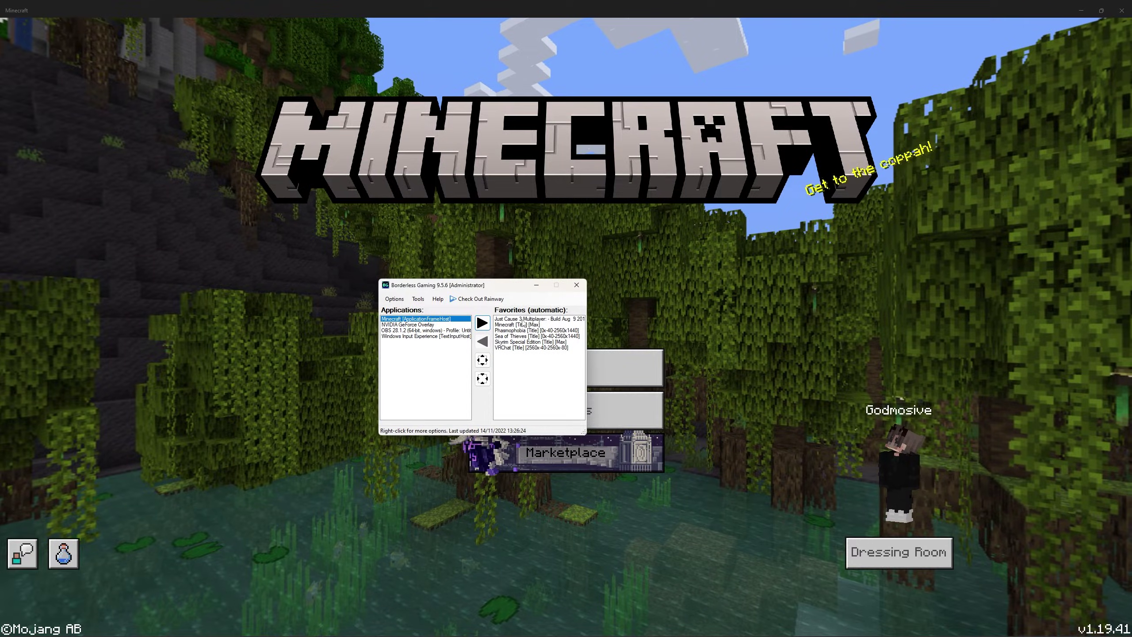
drag(502, 287, 562, 294)
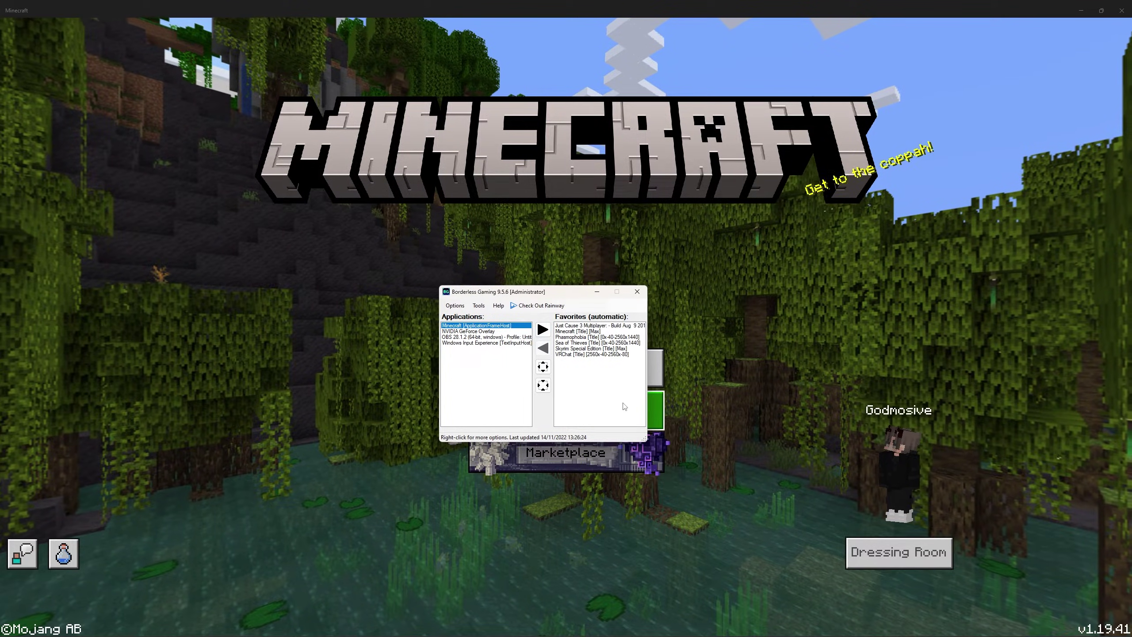
Choose Set Window Size for the Minecraft favorite, opting for exact pixel values.
right_click(572, 332)
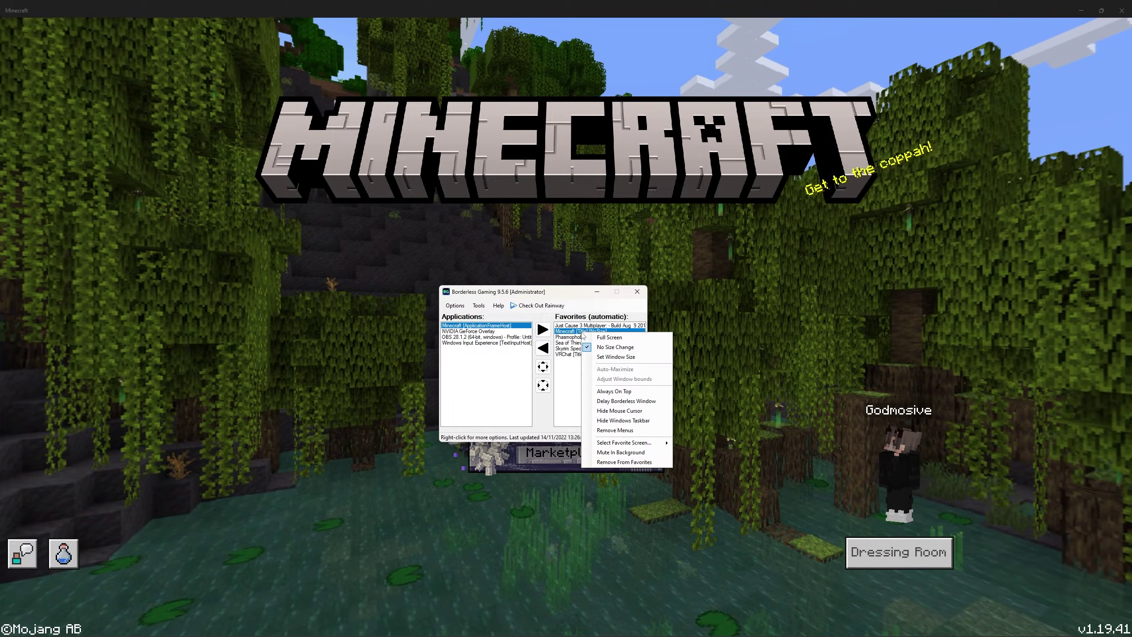
click(615, 357)
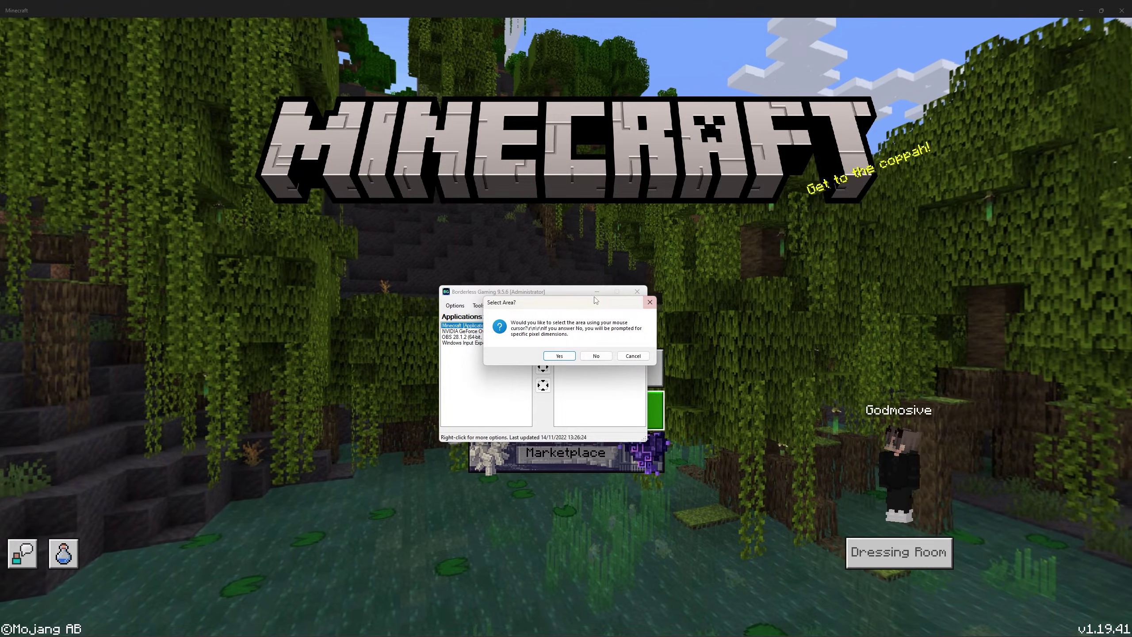
drag(595, 300, 587, 326)
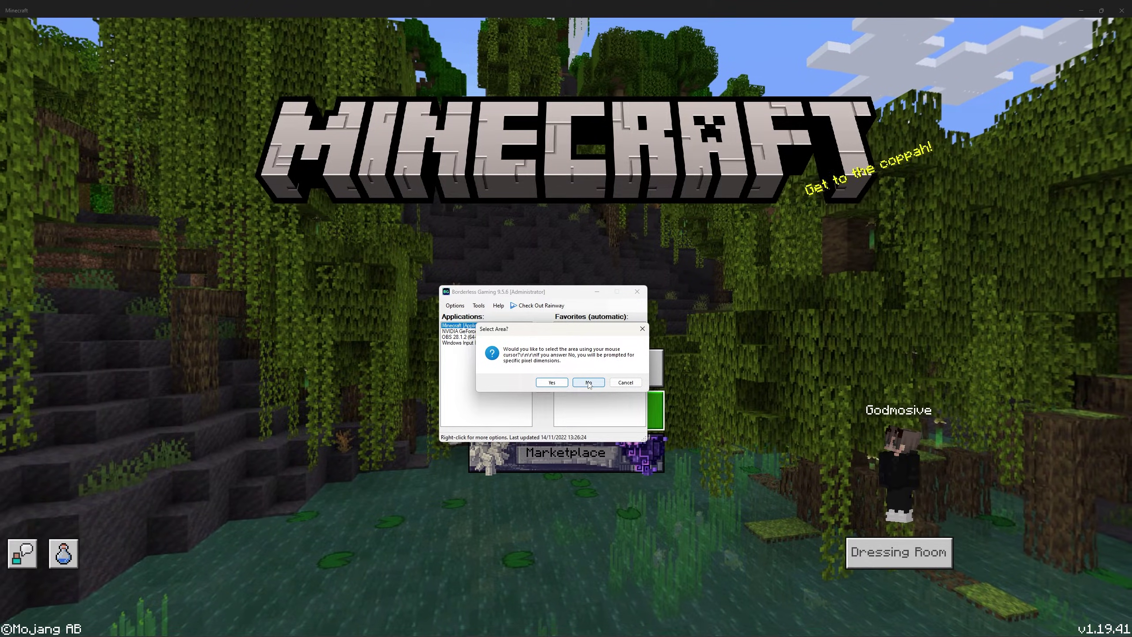
click(588, 383)
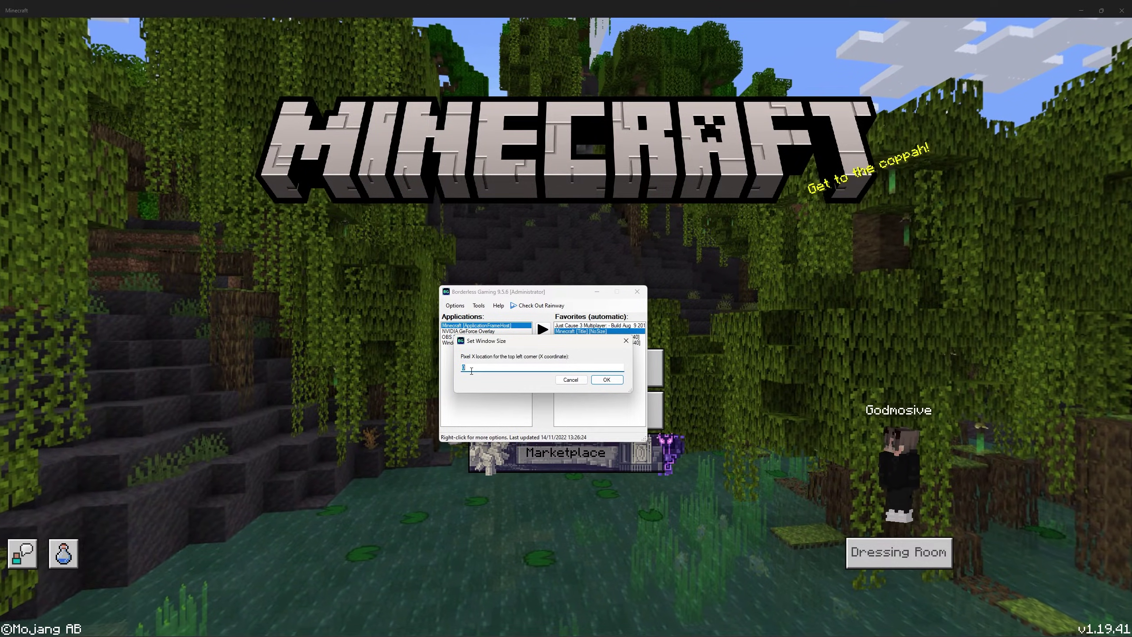
Enter window position X 0, Y -40 and a full-screen size with height 1480.
click(592, 379)
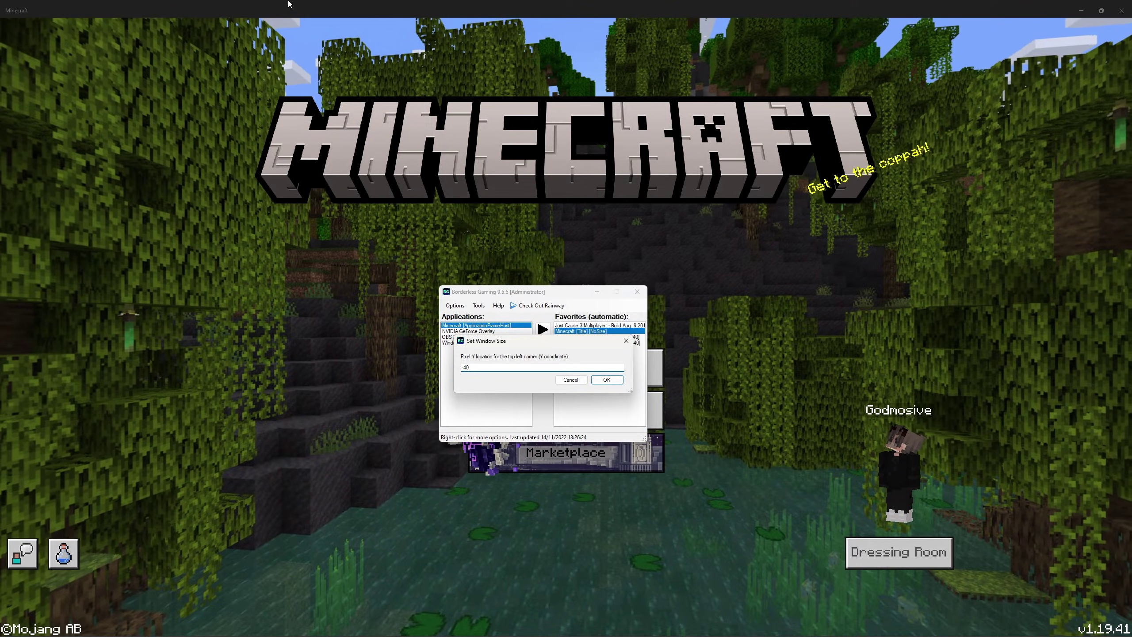
click(607, 380)
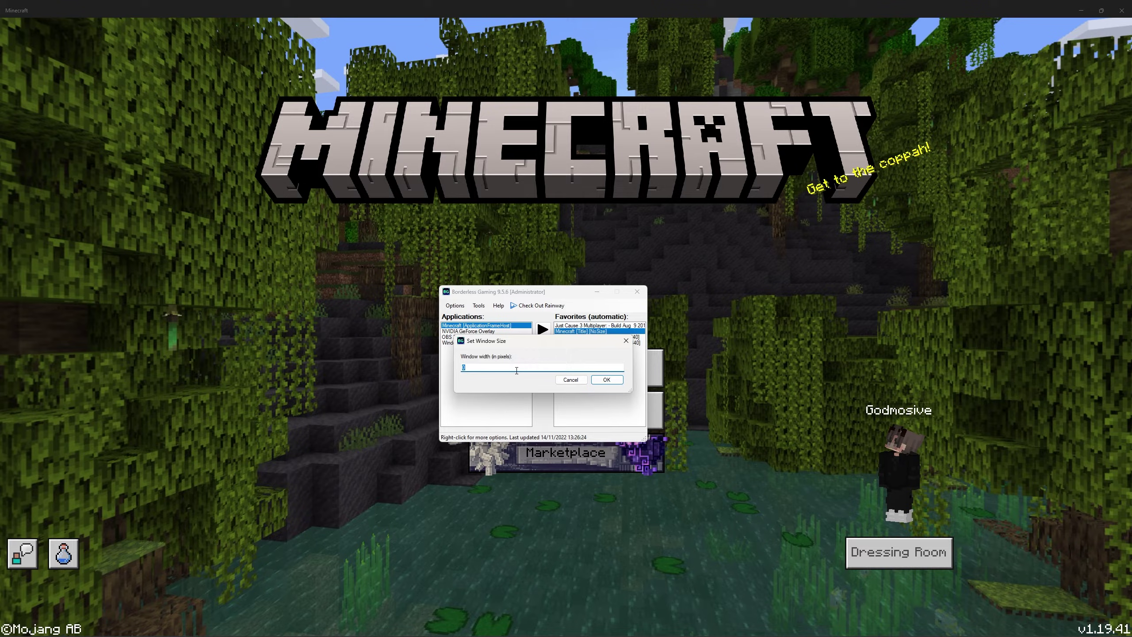
drag(484, 342, 481, 379)
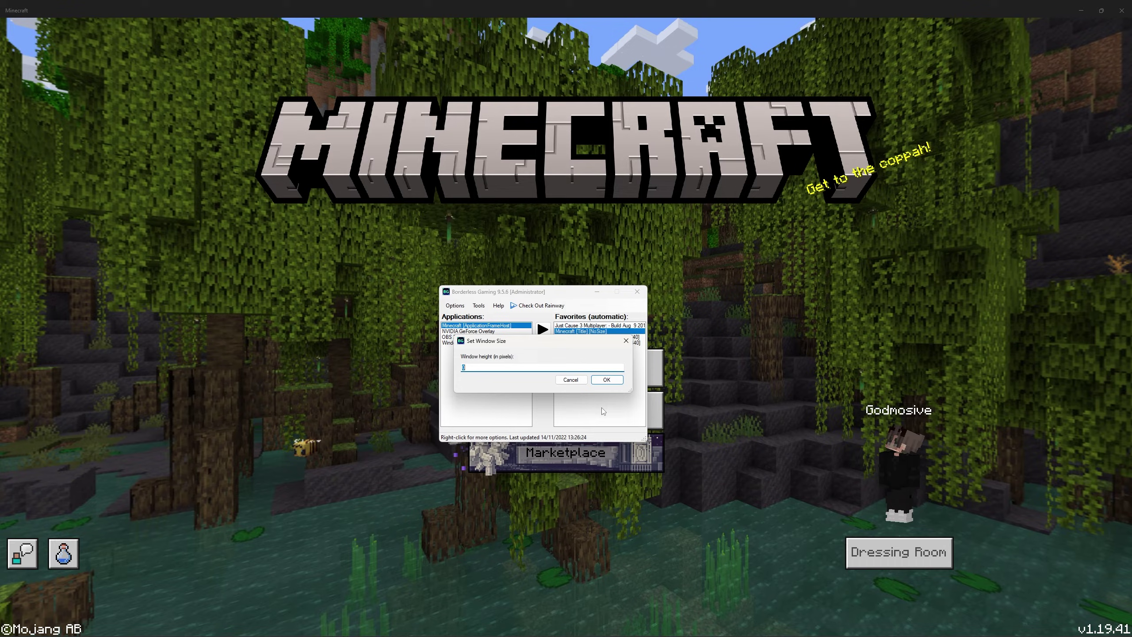
text(14)
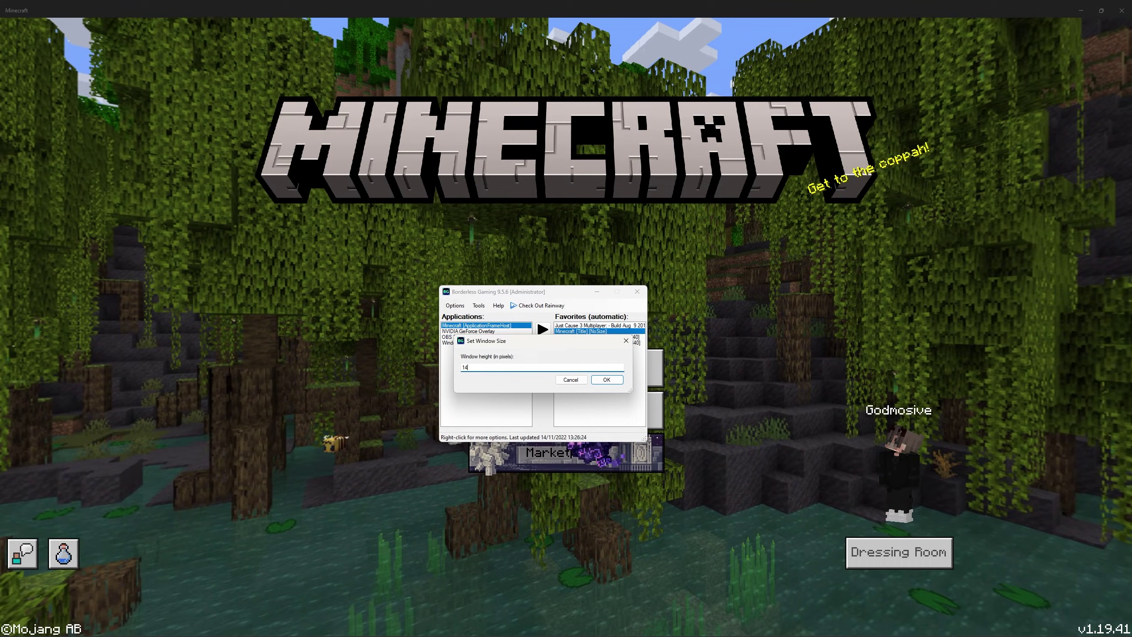
text(80)
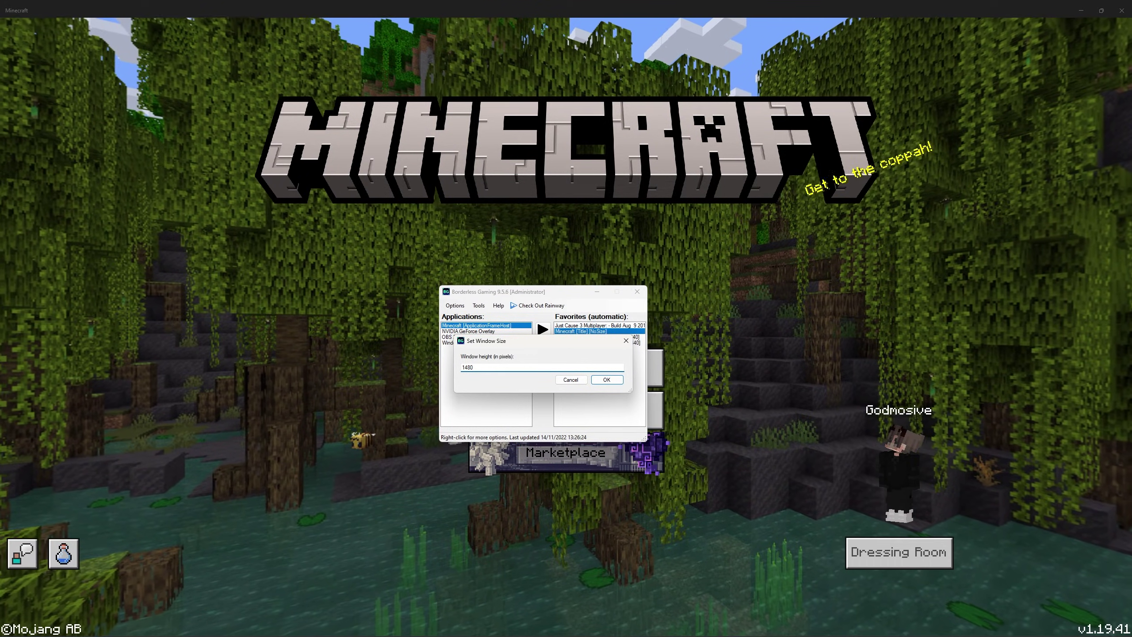
click(603, 379)
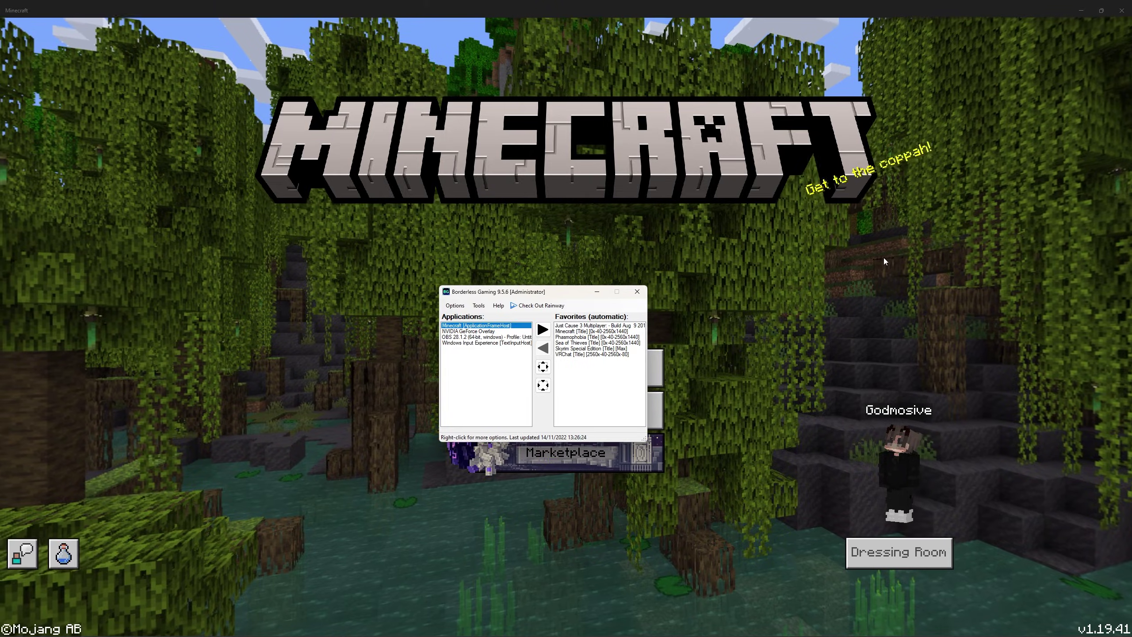
Hide Borderless Gaming, switch Minecraft's Fullscreen off in Video settings, and return to the main menu.
click(883, 279)
click(622, 411)
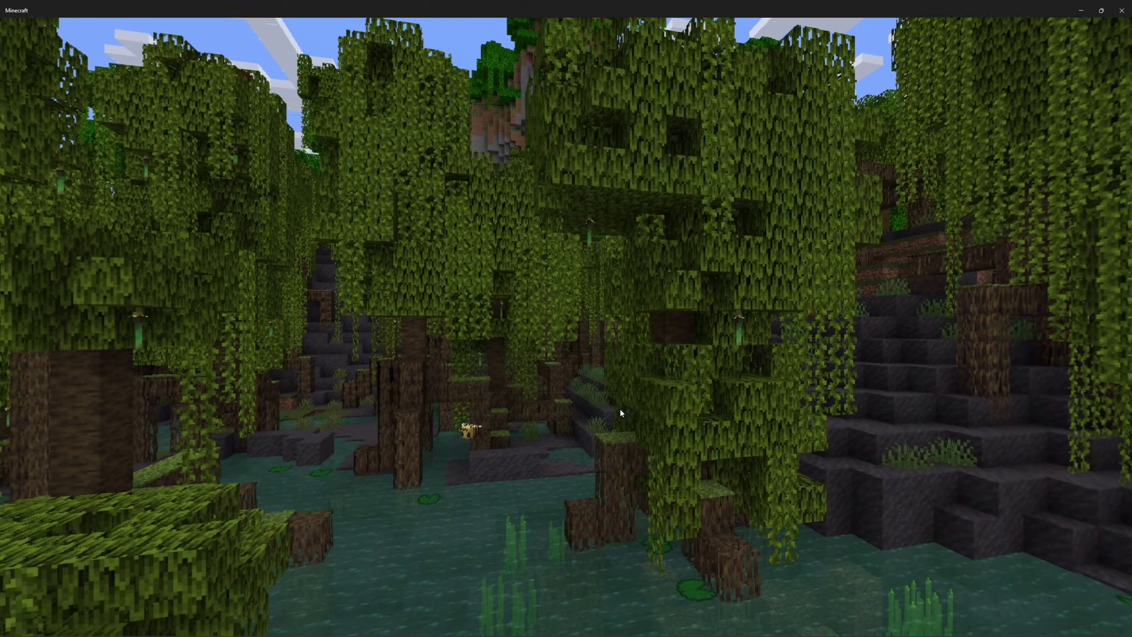
click(244, 417)
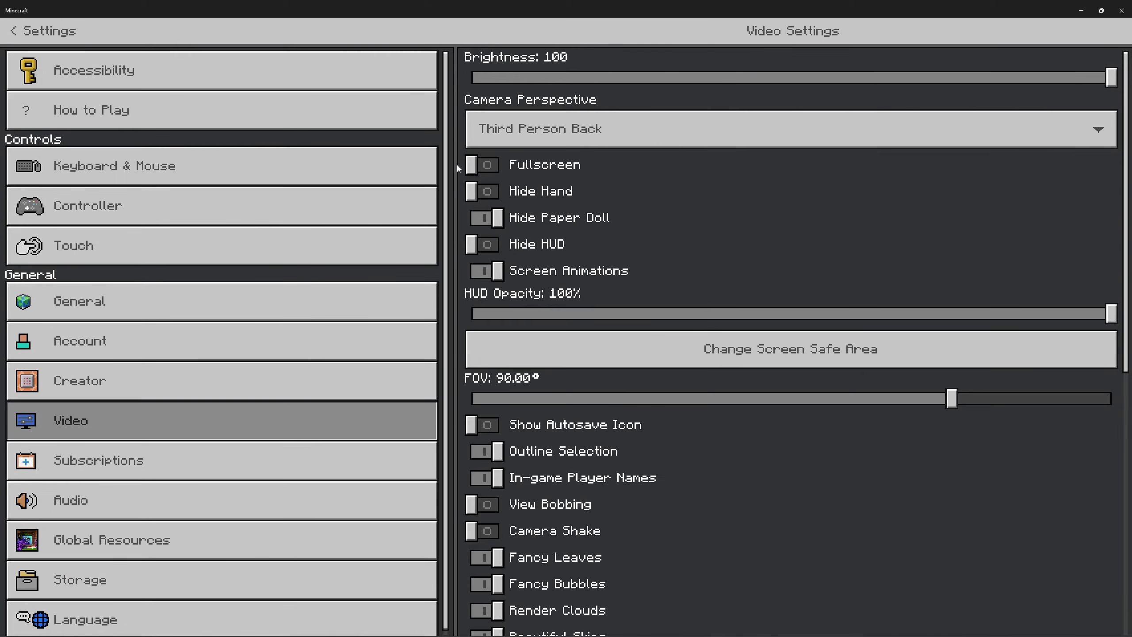
click(480, 172)
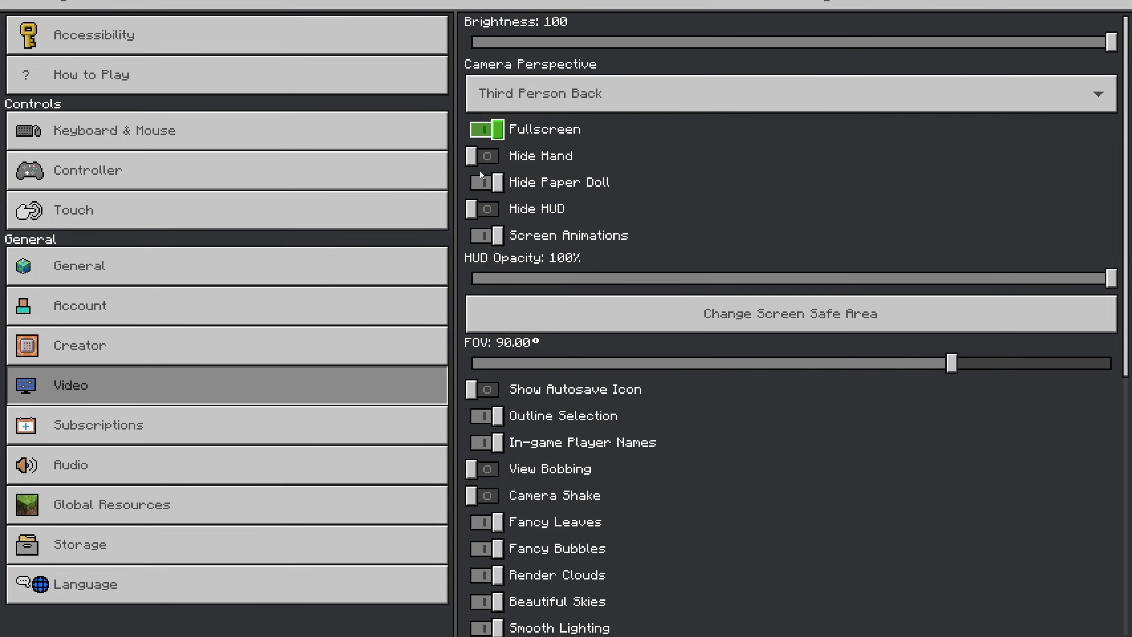
click(486, 129)
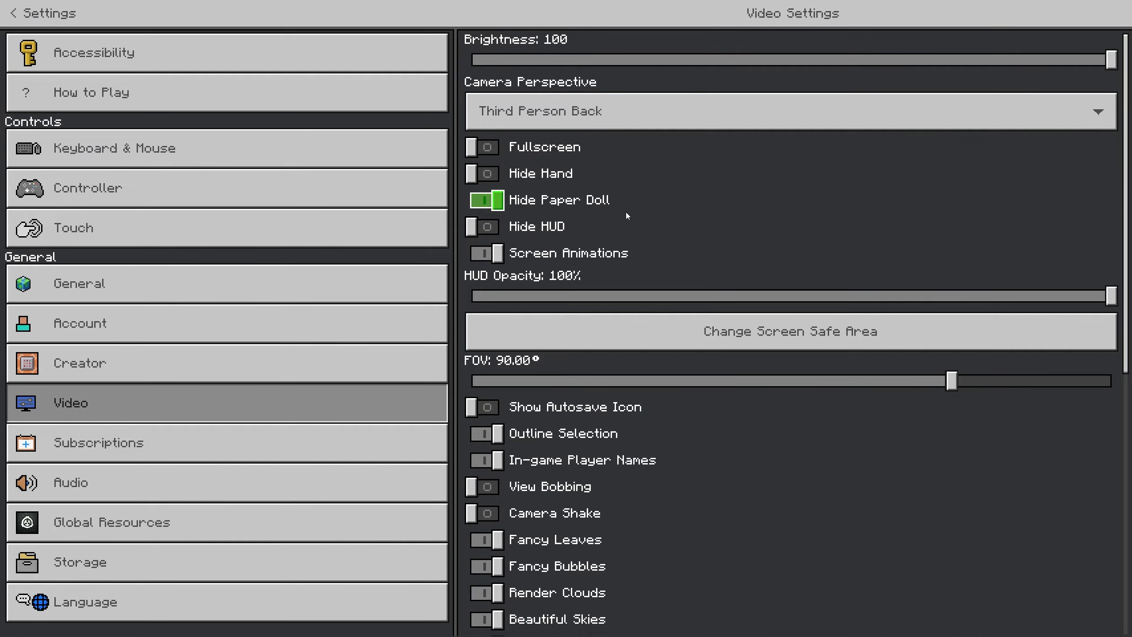
key(Escape)
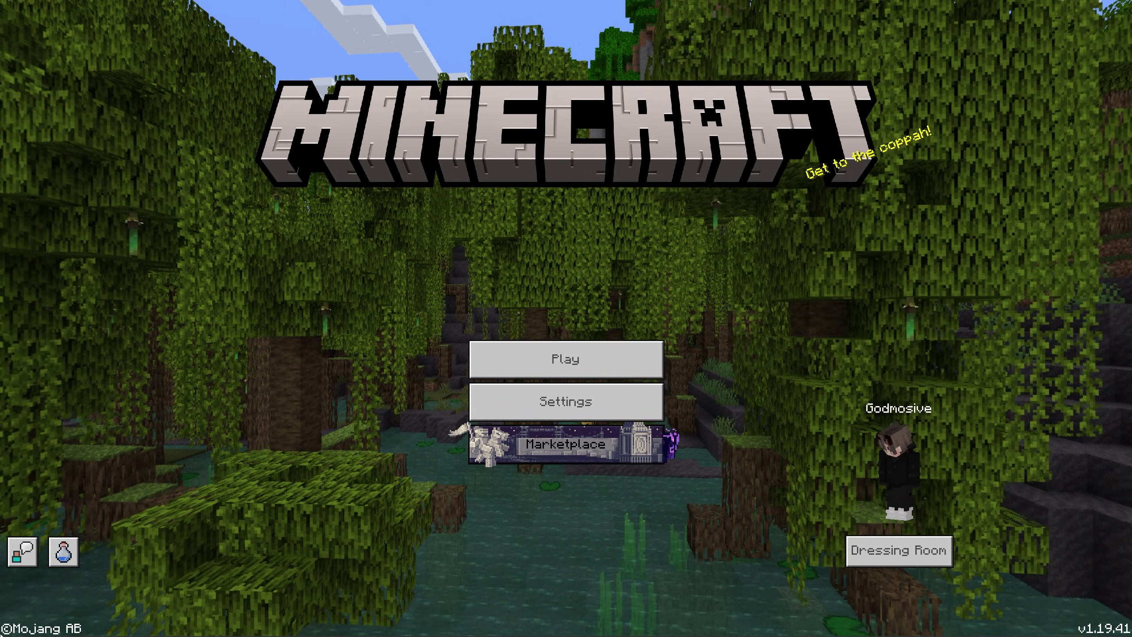
mouse_move(760, 632)
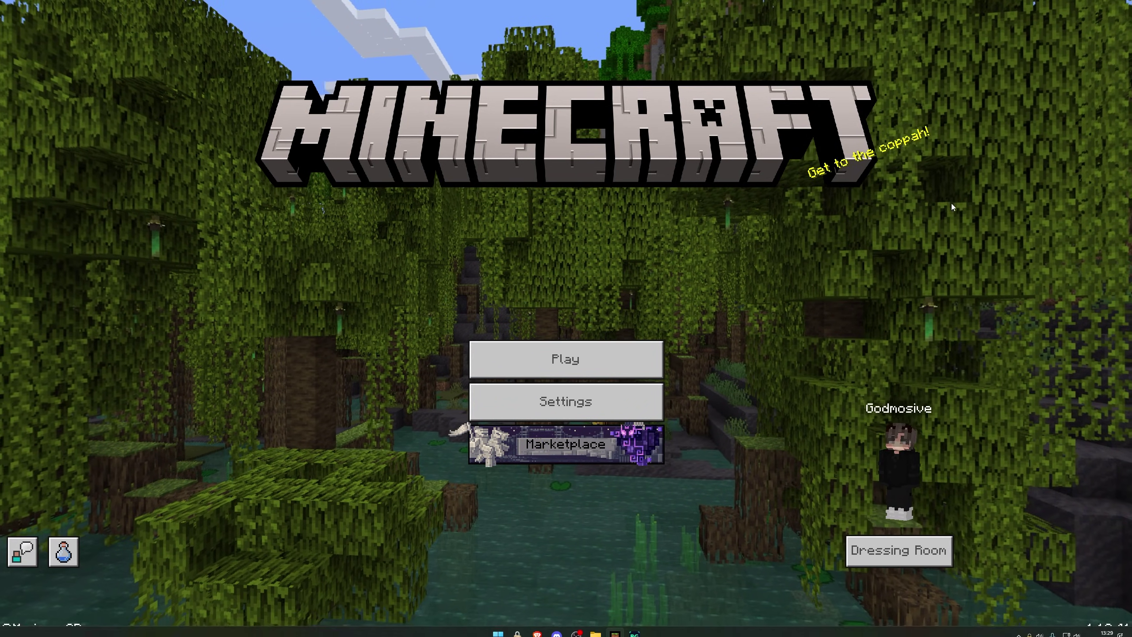